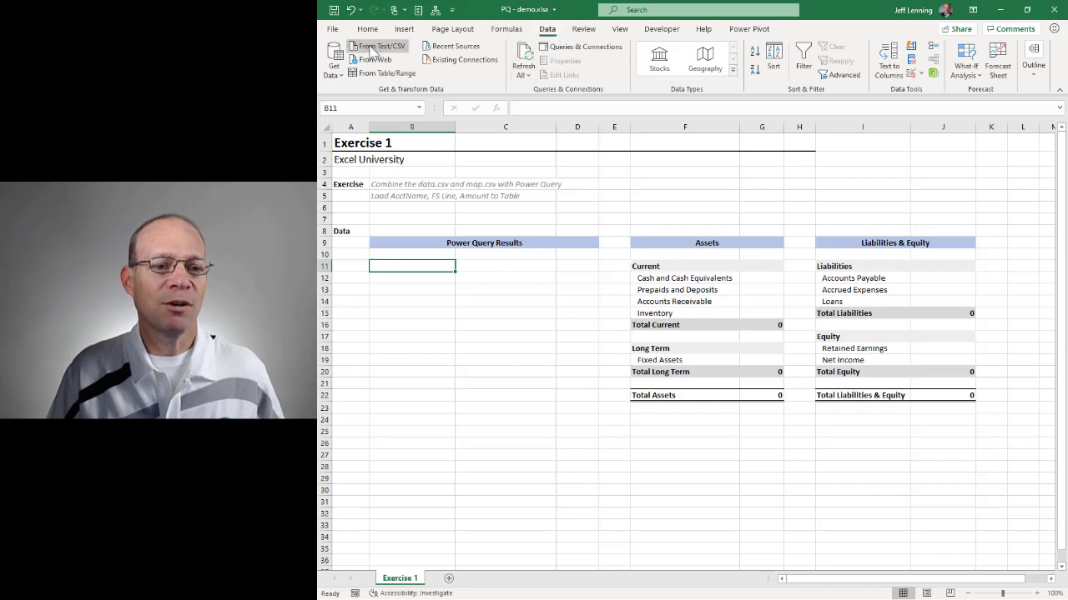
- Import data.csv from the 20201020 folder as a connection-only query
{"action": "left_click", "coordinate": [392, 48]}
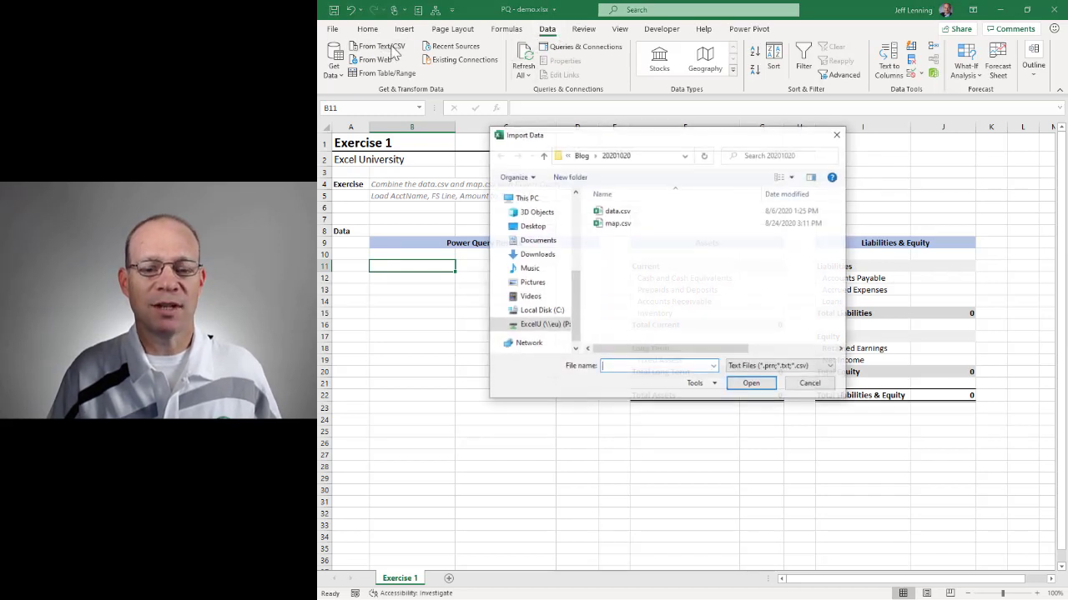
{"action": "double_click", "coordinate": [622, 213]}
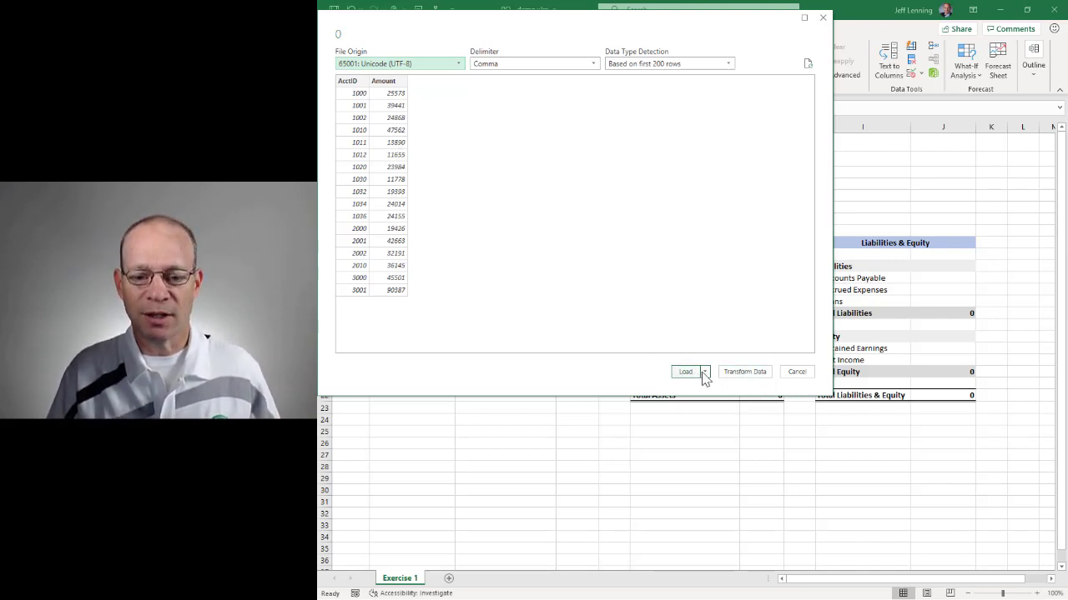
{"action": "left_click", "coordinate": [705, 373]}
{"action": "left_click", "coordinate": [752, 400]}
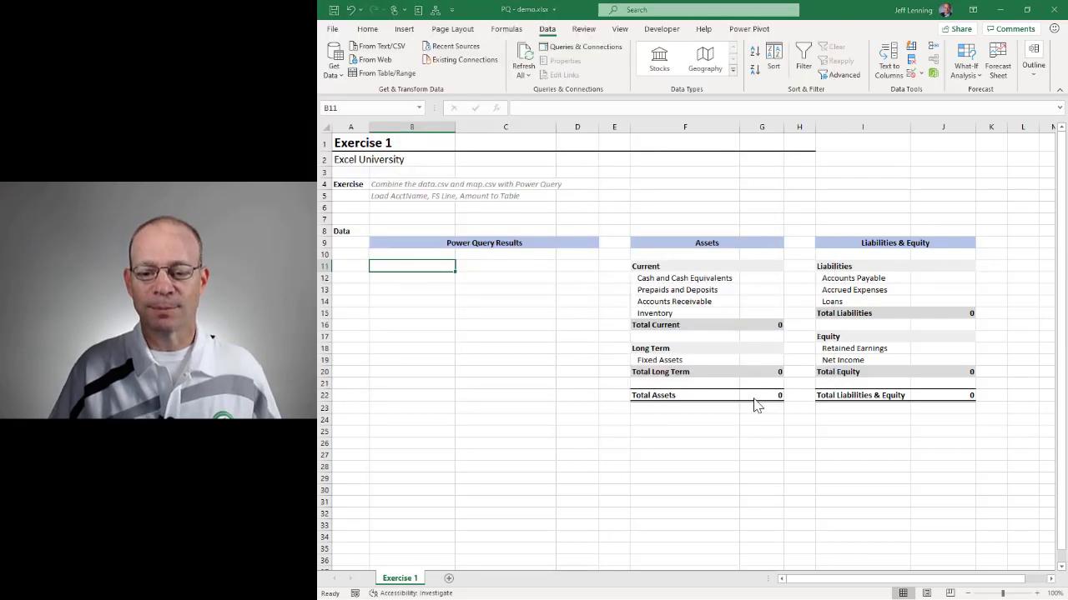
{"action": "left_click", "coordinate": [851, 312]}
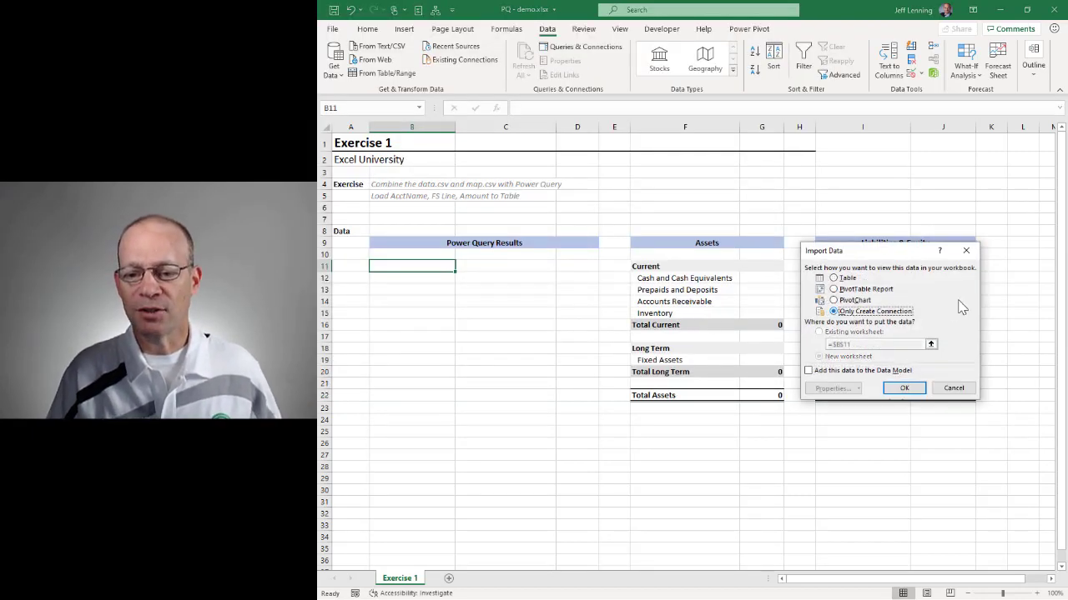
{"action": "left_click", "coordinate": [907, 387]}
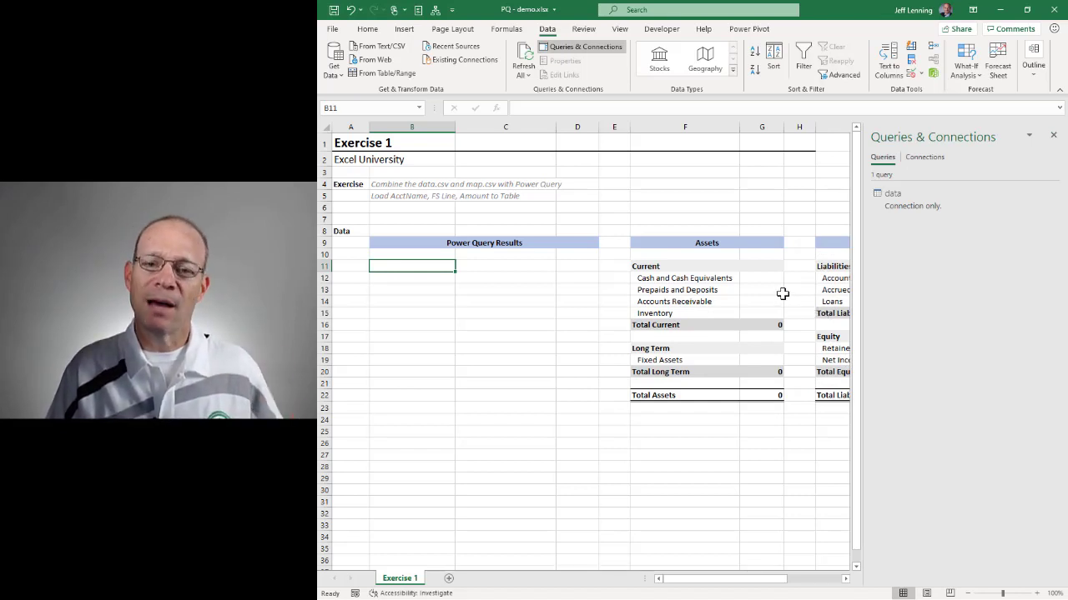
- Import map.csv from the same folder as a connection-only query
{"action": "left_click", "coordinate": [392, 50]}
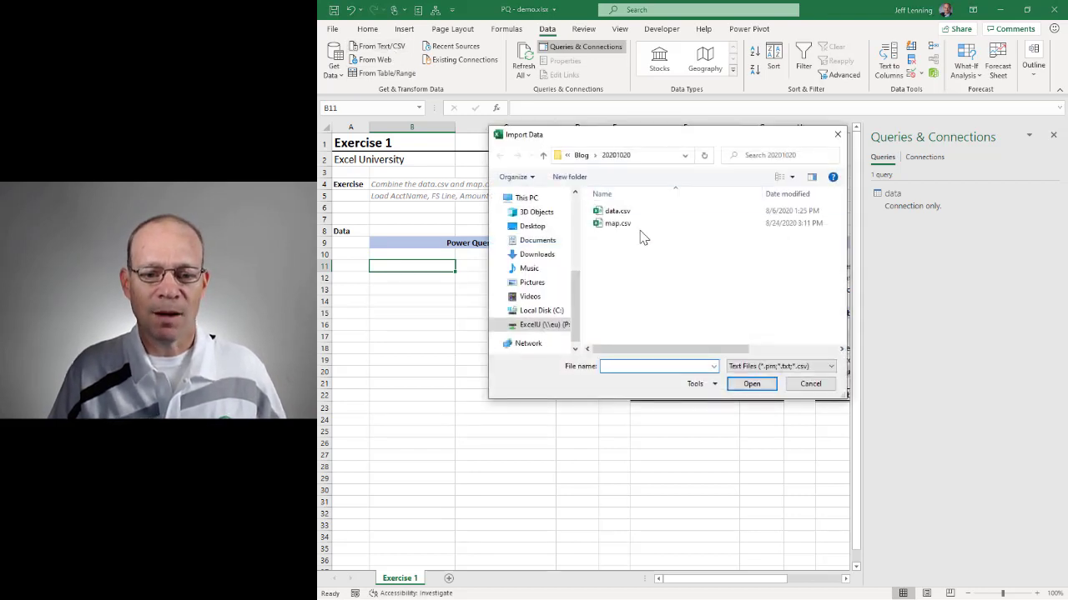
{"action": "left_click", "coordinate": [640, 225]}
{"action": "double_click", "coordinate": [641, 225]}
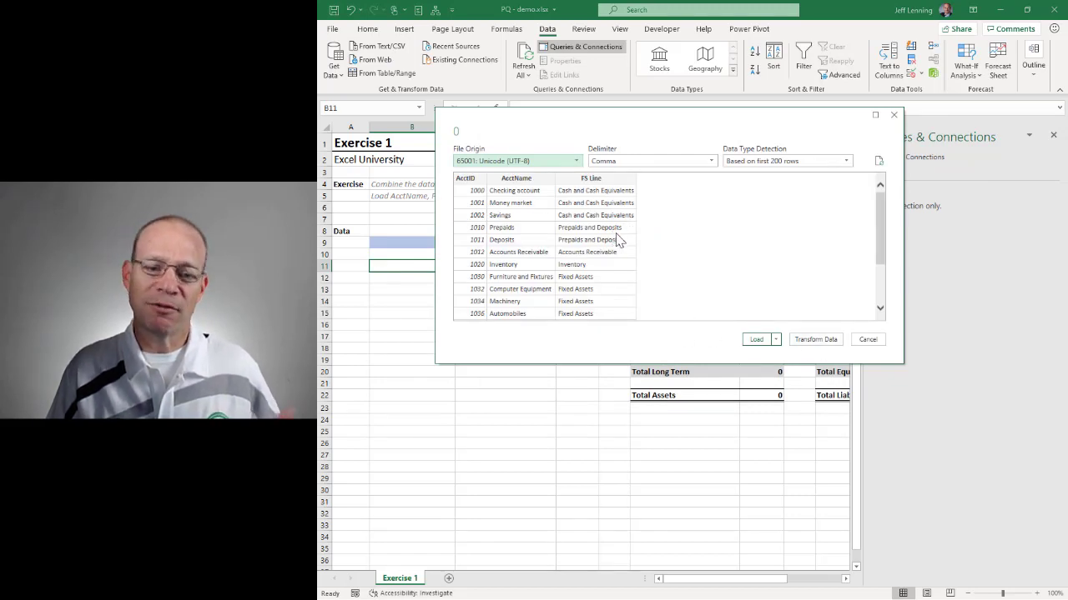
{"action": "left_click", "coordinate": [776, 339]}
{"action": "left_click", "coordinate": [815, 364]}
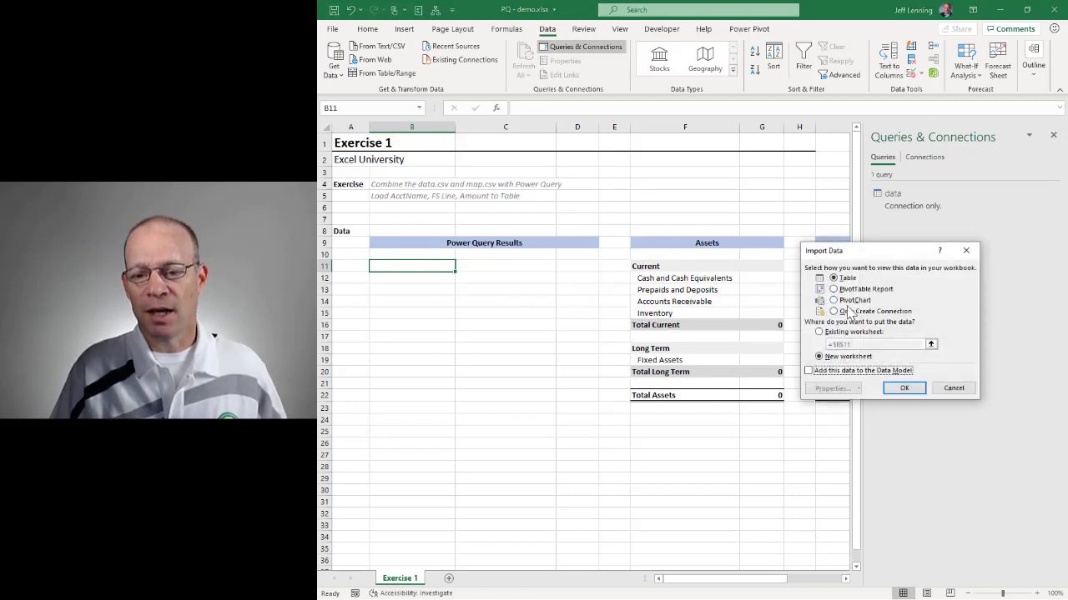
{"action": "left_click", "coordinate": [850, 314]}
{"action": "left_click", "coordinate": [904, 388]}
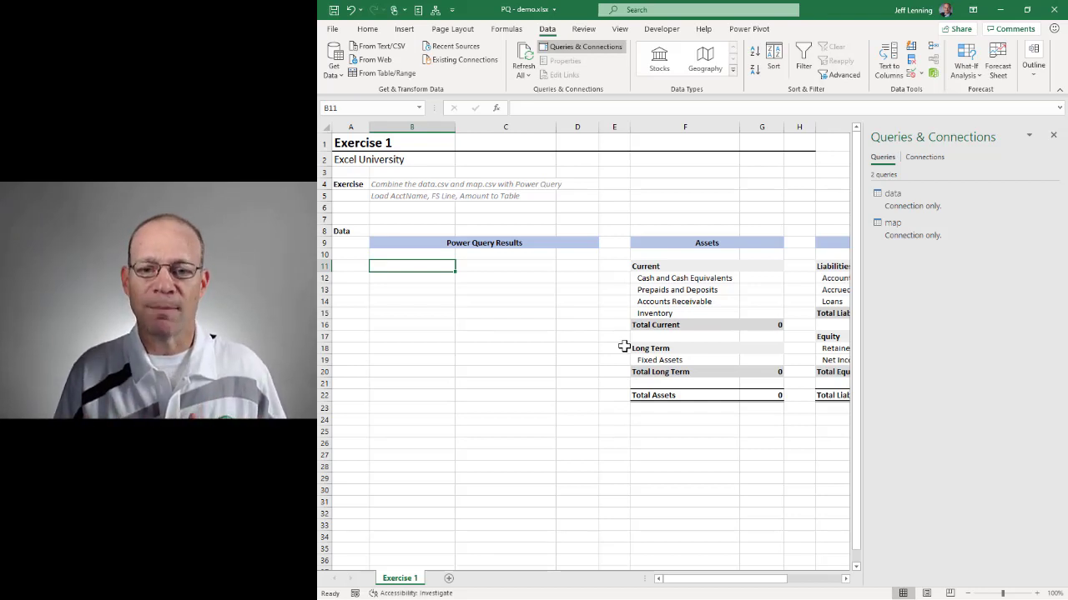
- Merge the data query with the map query in a left outer join, matching on AcctID in both tables
{"action": "left_click", "coordinate": [333, 70]}
{"action": "mouse_move", "coordinate": [375, 240]}
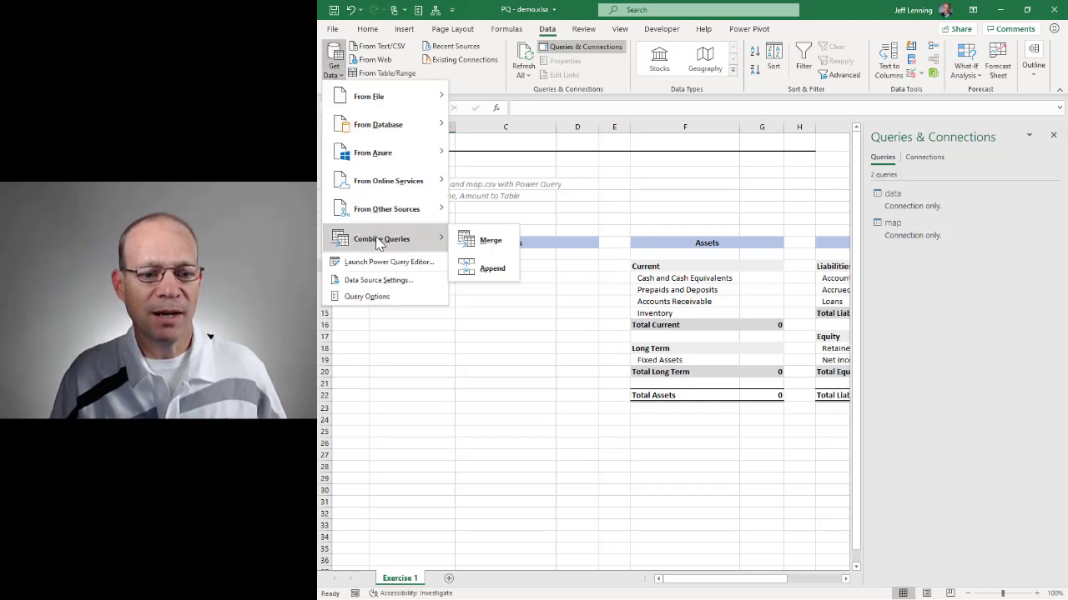
{"action": "left_click", "coordinate": [492, 241]}
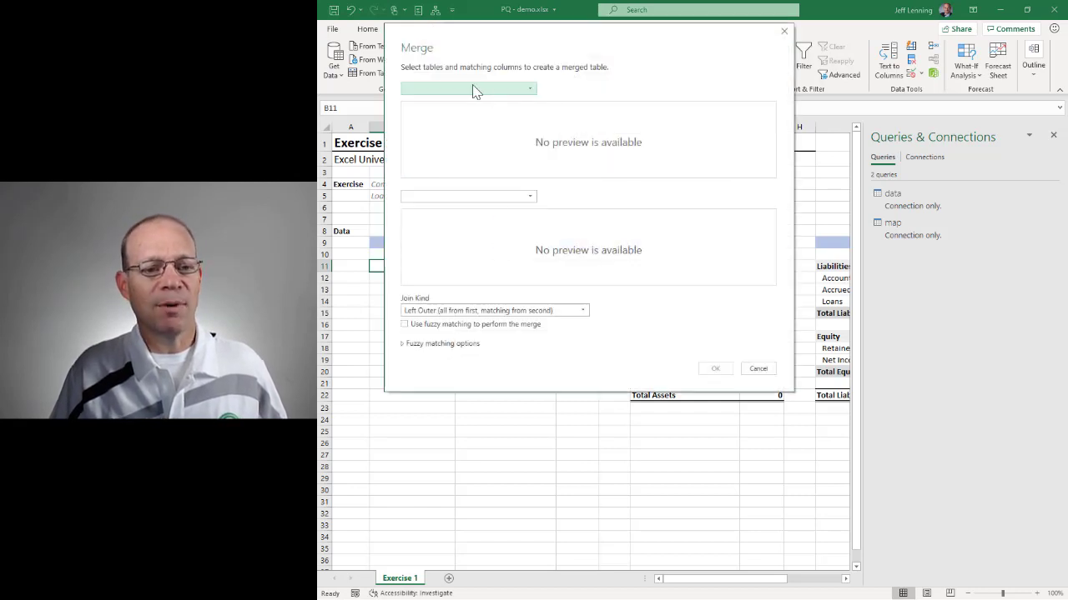
{"action": "left_click", "coordinate": [475, 89]}
{"action": "left_click", "coordinate": [413, 104]}
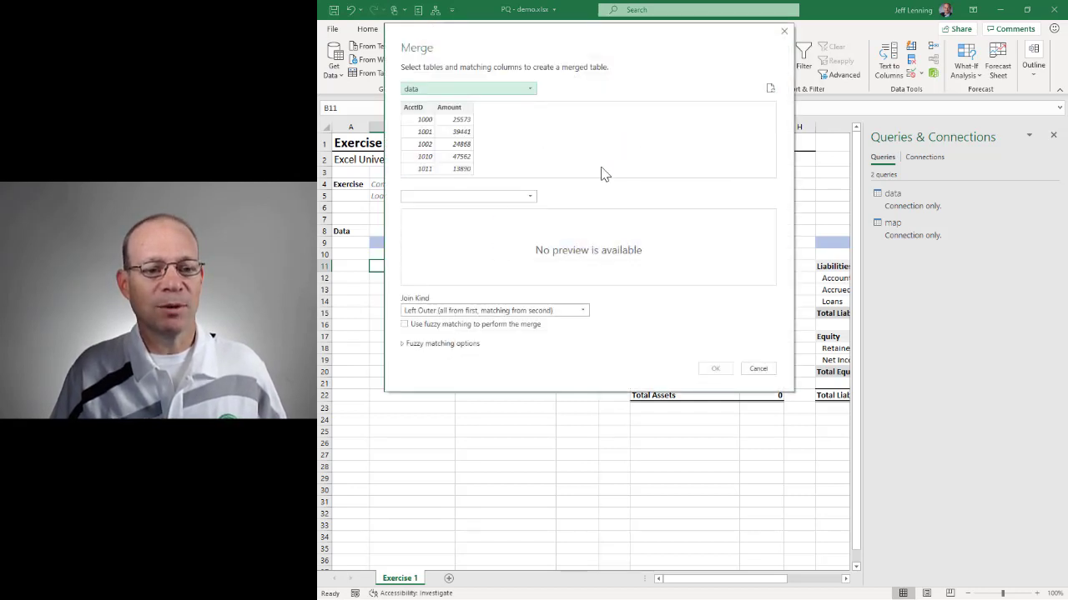
{"action": "left_click", "coordinate": [463, 199]}
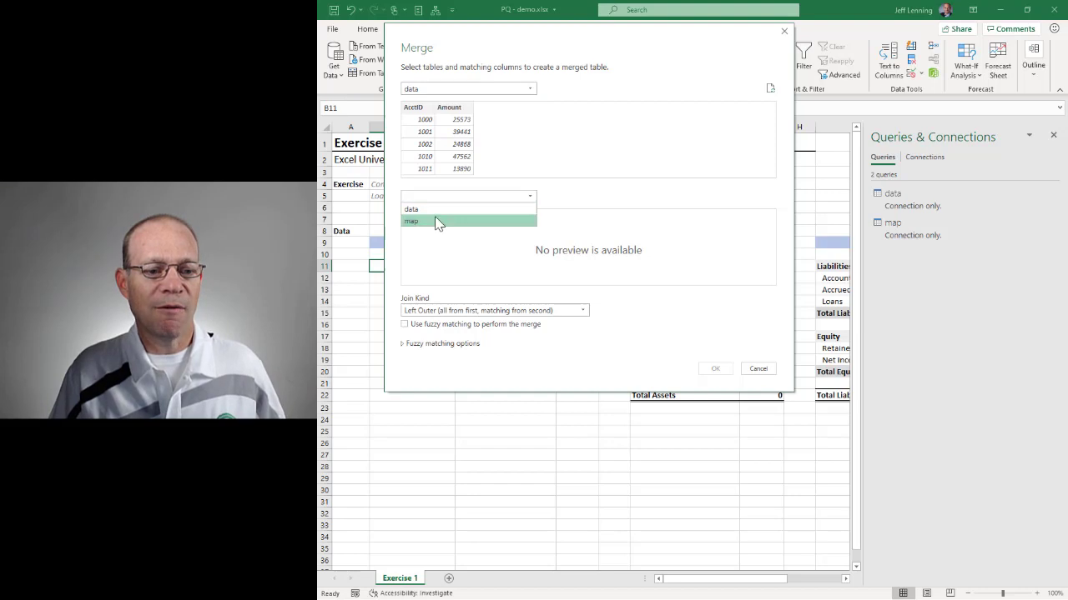
{"action": "left_click", "coordinate": [435, 221]}
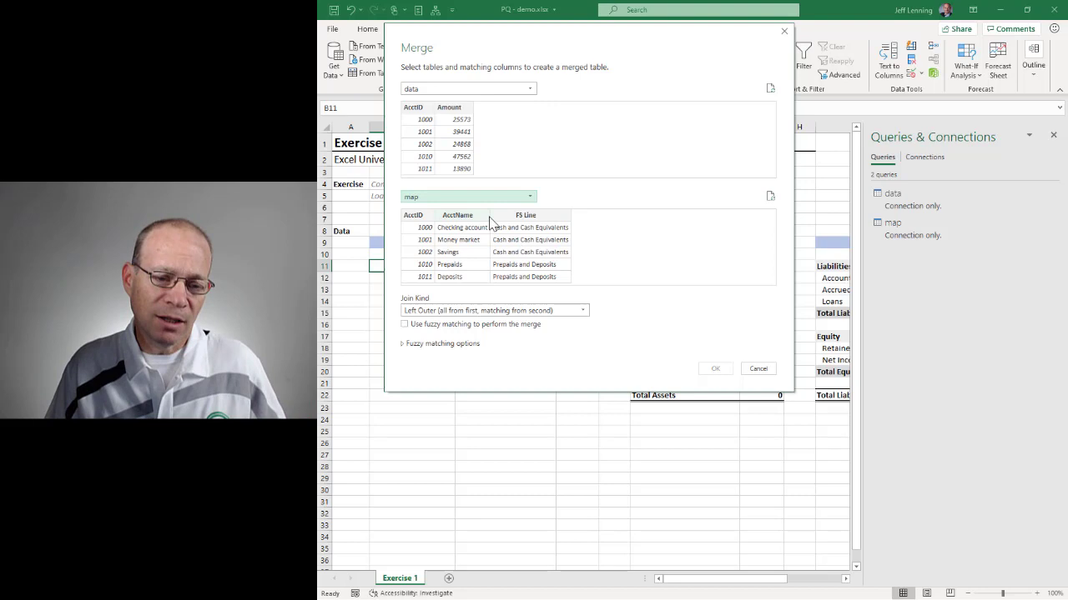
{"action": "left_click", "coordinate": [412, 109]}
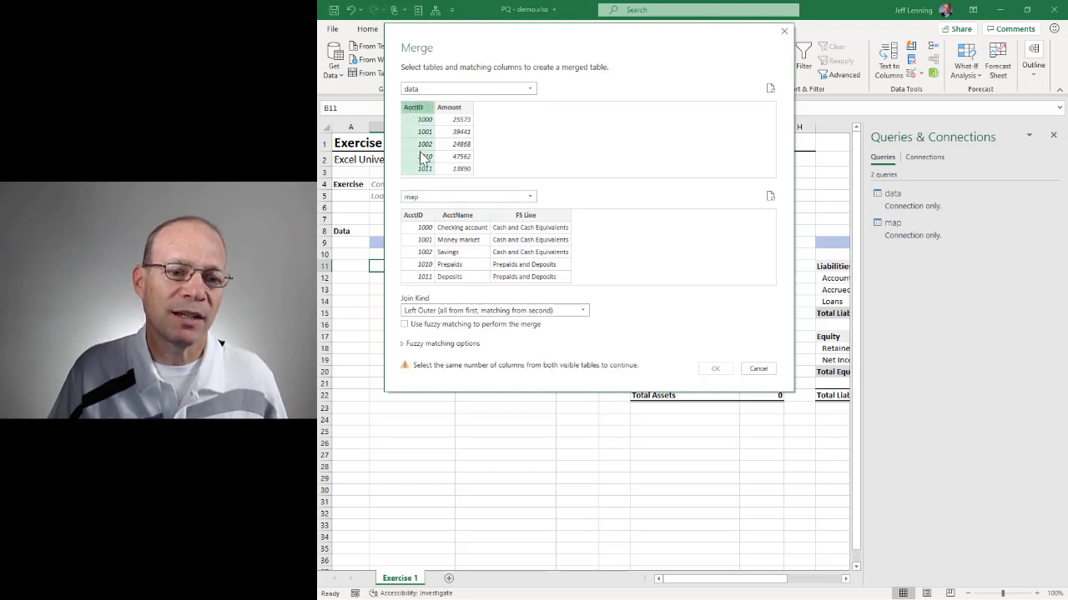
{"action": "left_click", "coordinate": [415, 217]}
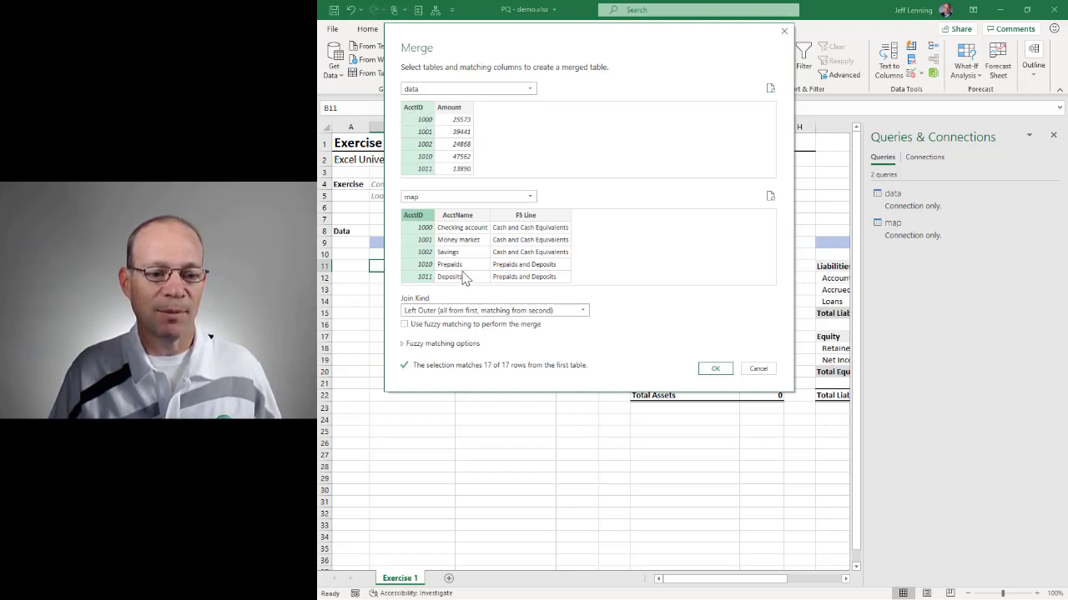
{"action": "left_click", "coordinate": [715, 368]}
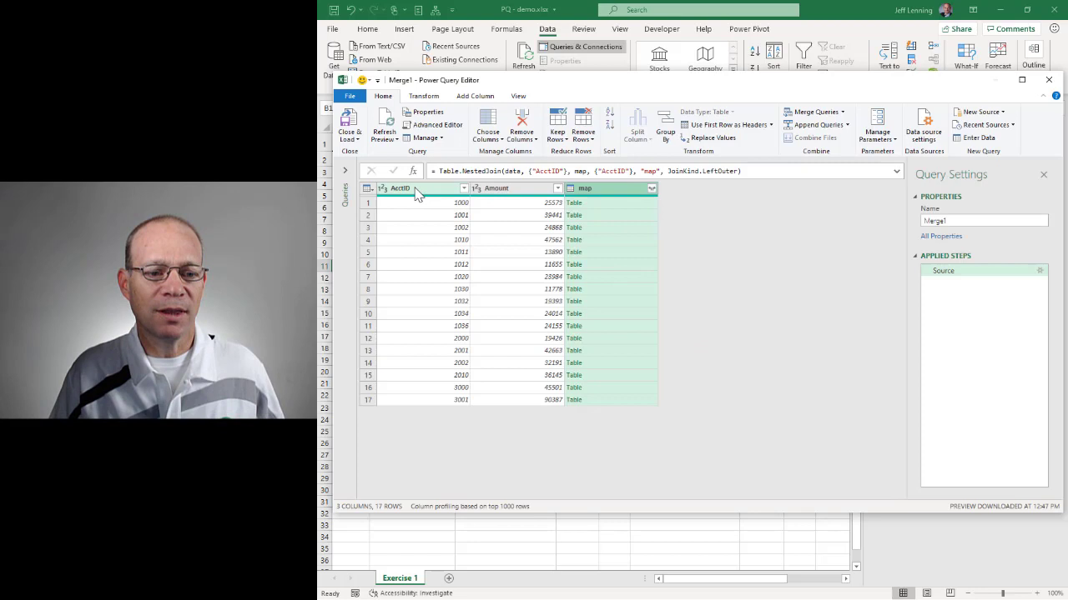
- Expand the merged map column to AcctName and FS Line only, without the original column name as prefix
{"action": "left_click", "coordinate": [416, 192]}
{"action": "left_click", "coordinate": [523, 194]}
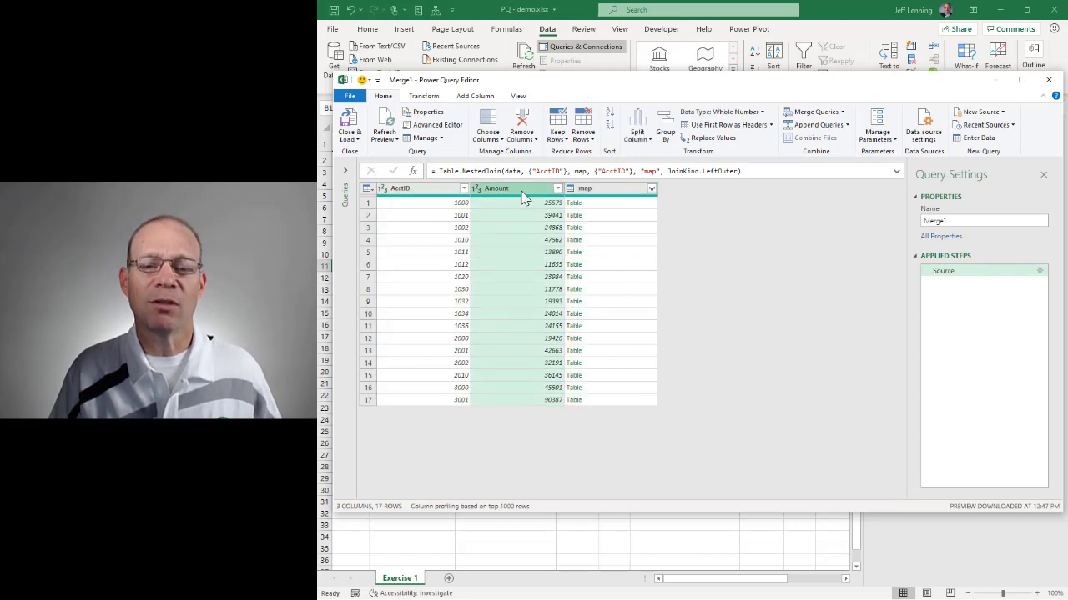
{"action": "left_click", "coordinate": [611, 194]}
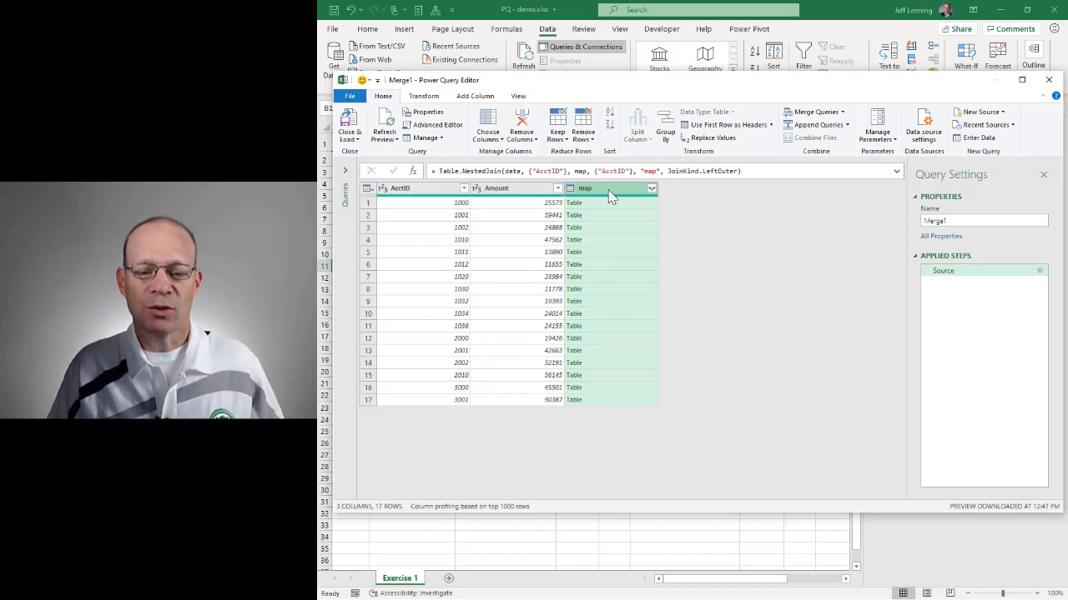
{"action": "left_click", "coordinate": [652, 188]}
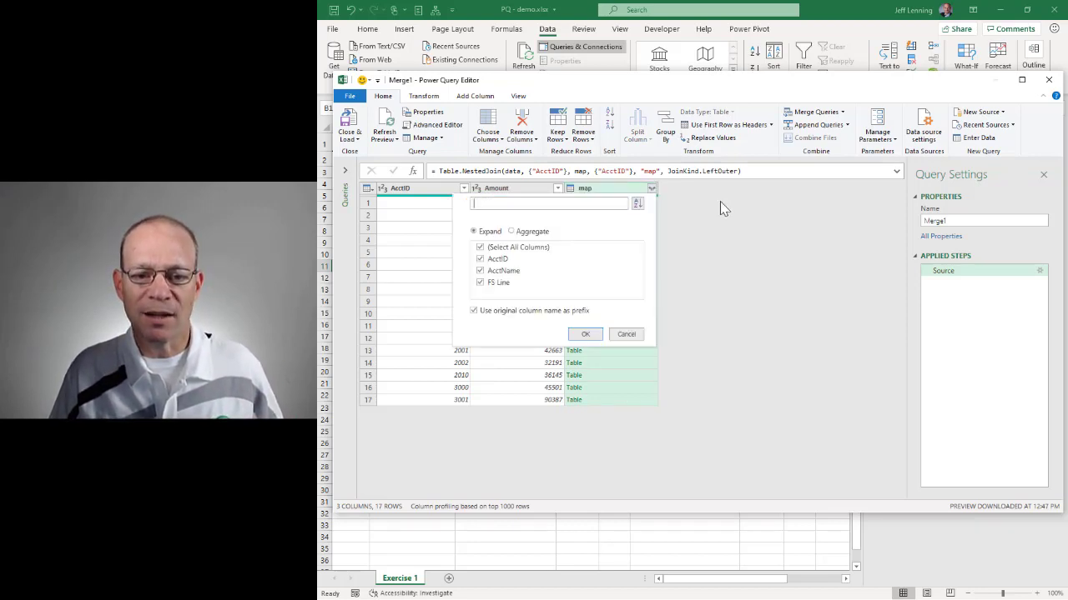
{"action": "left_click", "coordinate": [481, 248]}
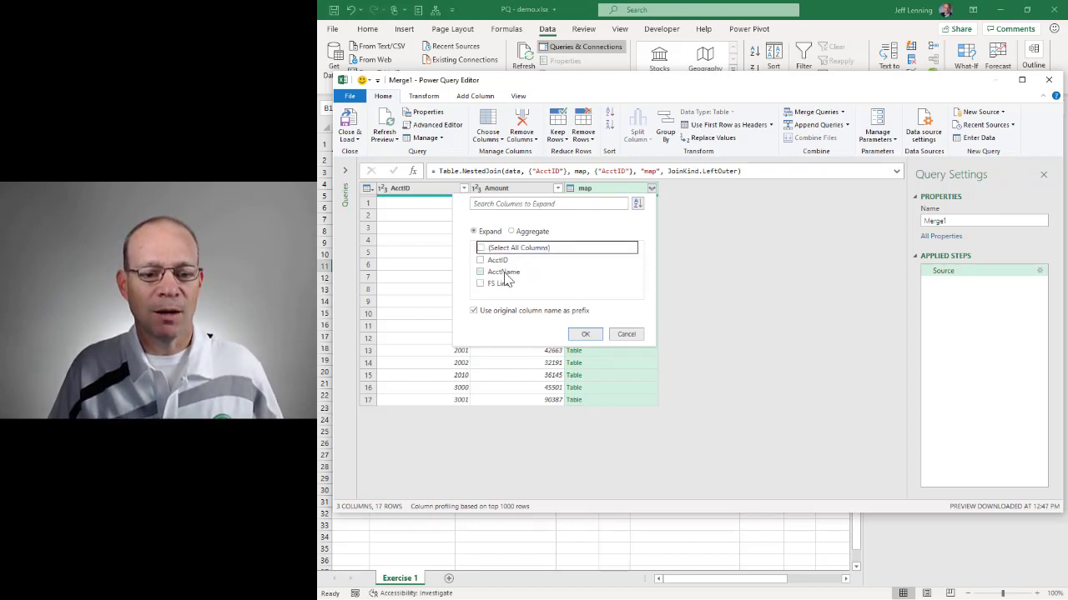
{"action": "left_click", "coordinate": [505, 272]}
{"action": "left_click", "coordinate": [501, 283]}
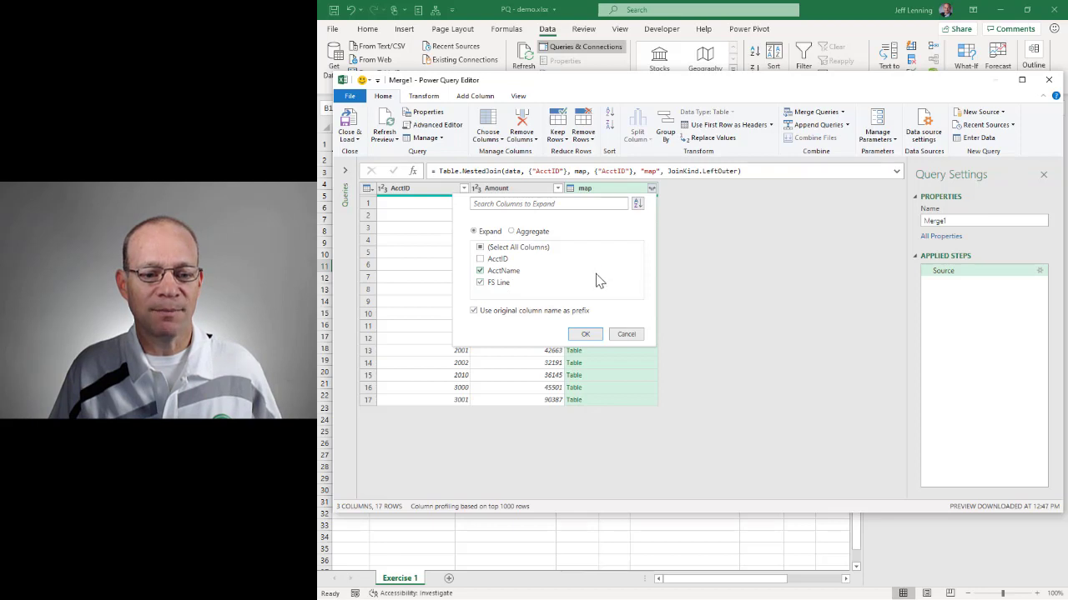
{"action": "left_click", "coordinate": [487, 311]}
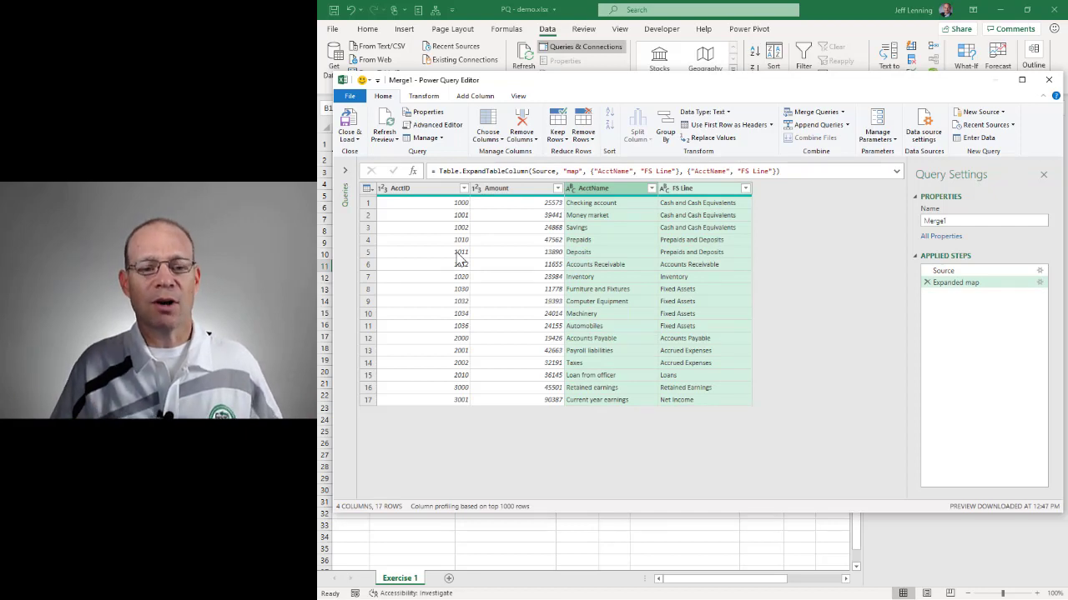
- Remove the AcctID column and reorder the remaining columns as AcctName, FS Line, Amount
{"action": "left_click", "coordinate": [427, 190]}
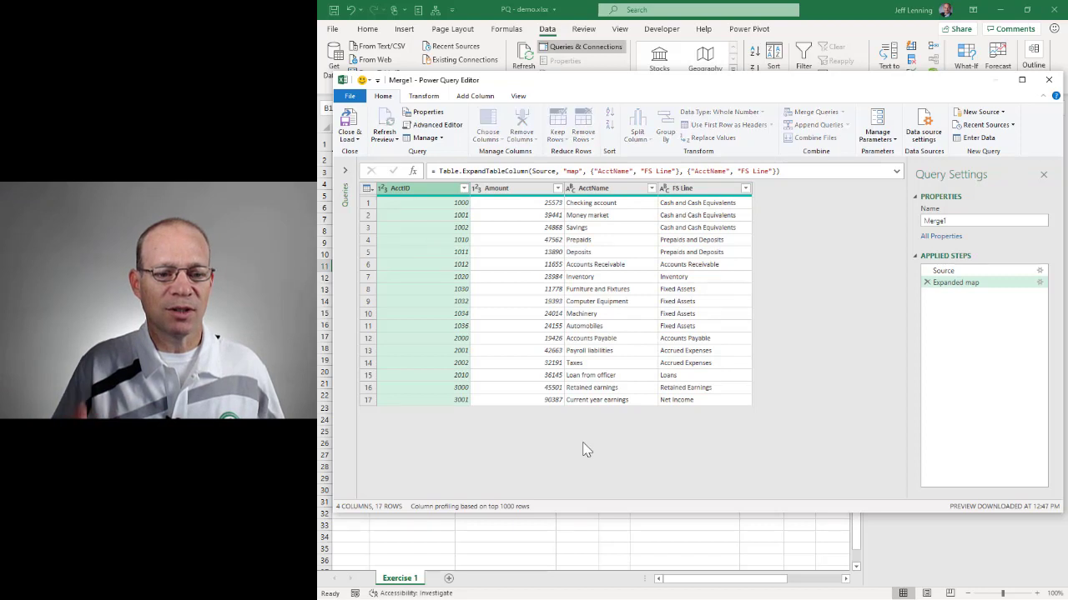
{"action": "key", "text": "Delete"}
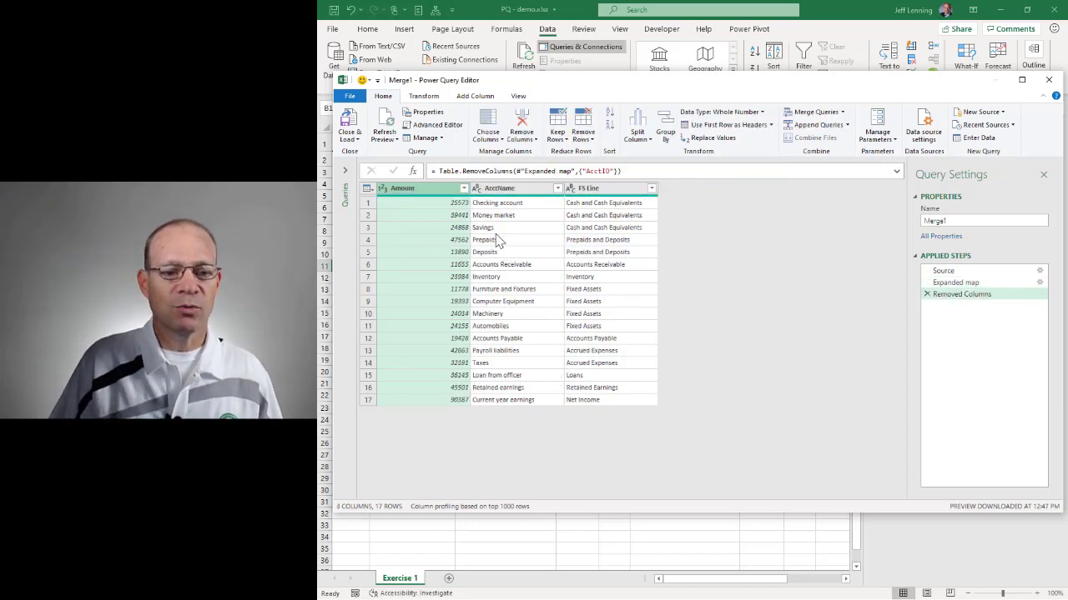
{"action": "left_click", "coordinate": [537, 191]}
{"action": "left_click_drag", "start_coordinate": [473, 192], "coordinate": [382, 191]}
{"action": "left_click_drag", "start_coordinate": [600, 190], "coordinate": [504, 209]}
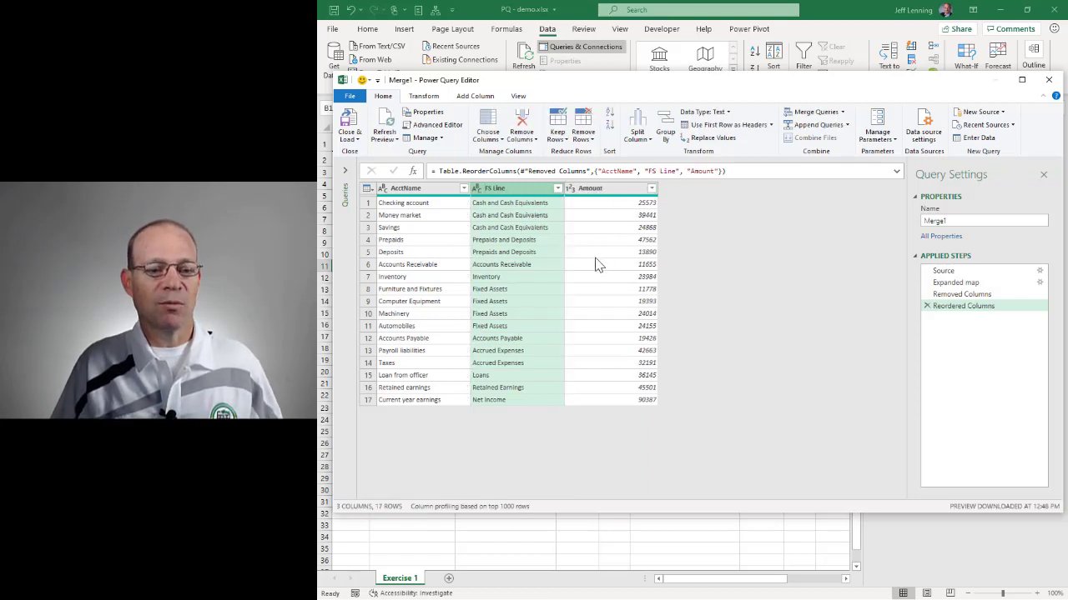
- Load the merged query as a table in the existing worksheet at cell B11 and close the queries list
{"action": "left_click", "coordinate": [356, 139]}
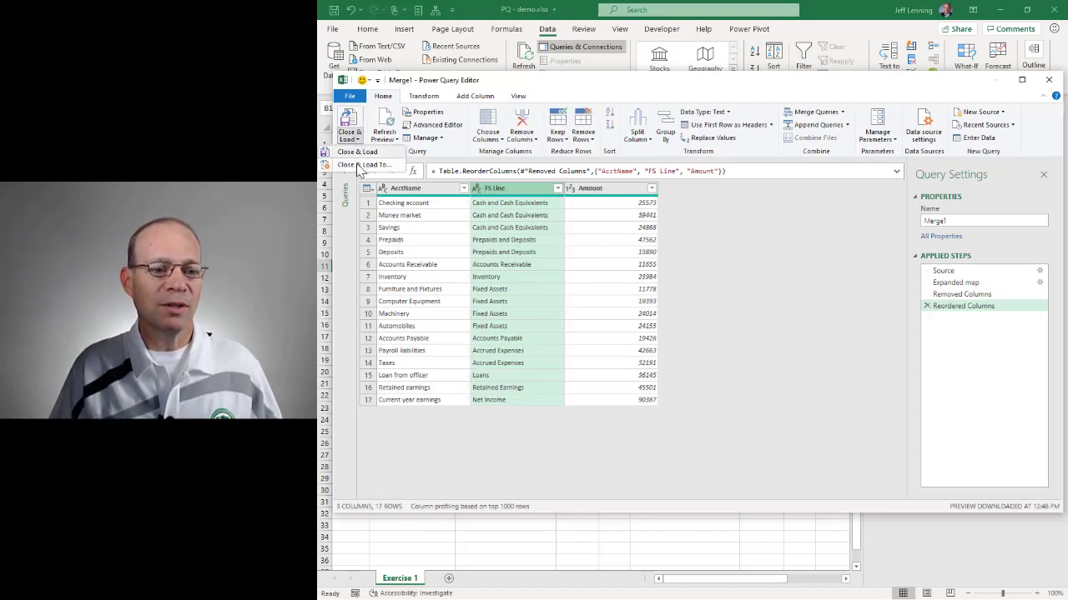
{"action": "left_click", "coordinate": [357, 152]}
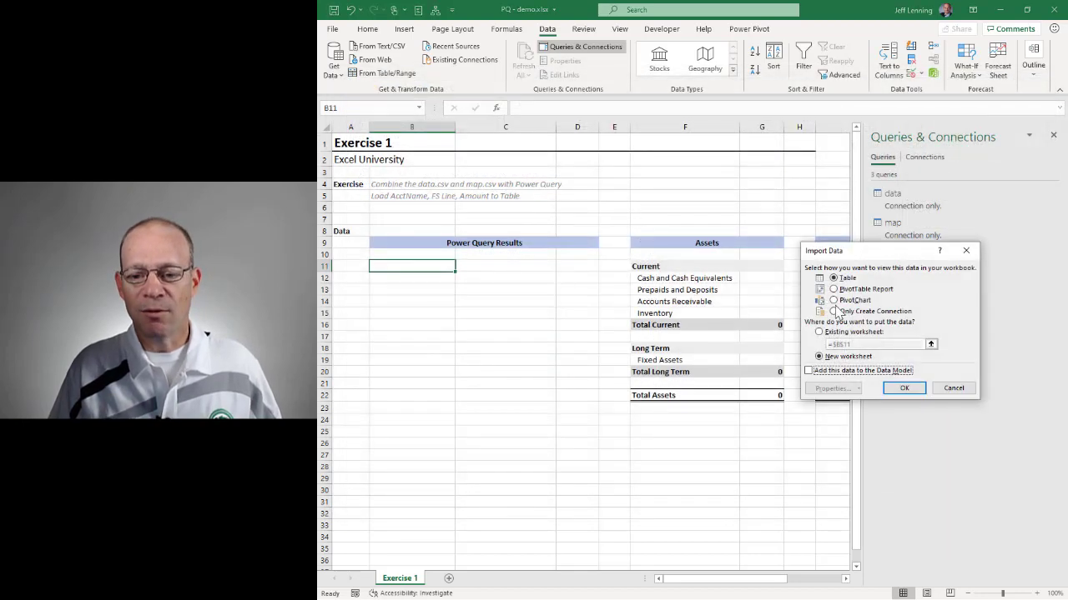
{"action": "left_click", "coordinate": [838, 334]}
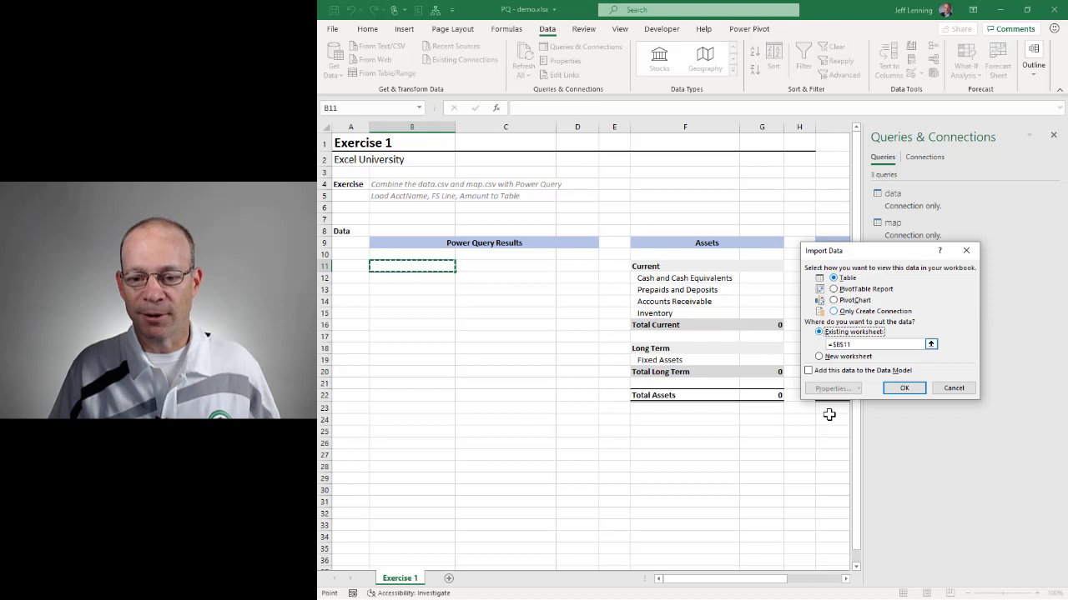
{"action": "left_click", "coordinate": [907, 389]}
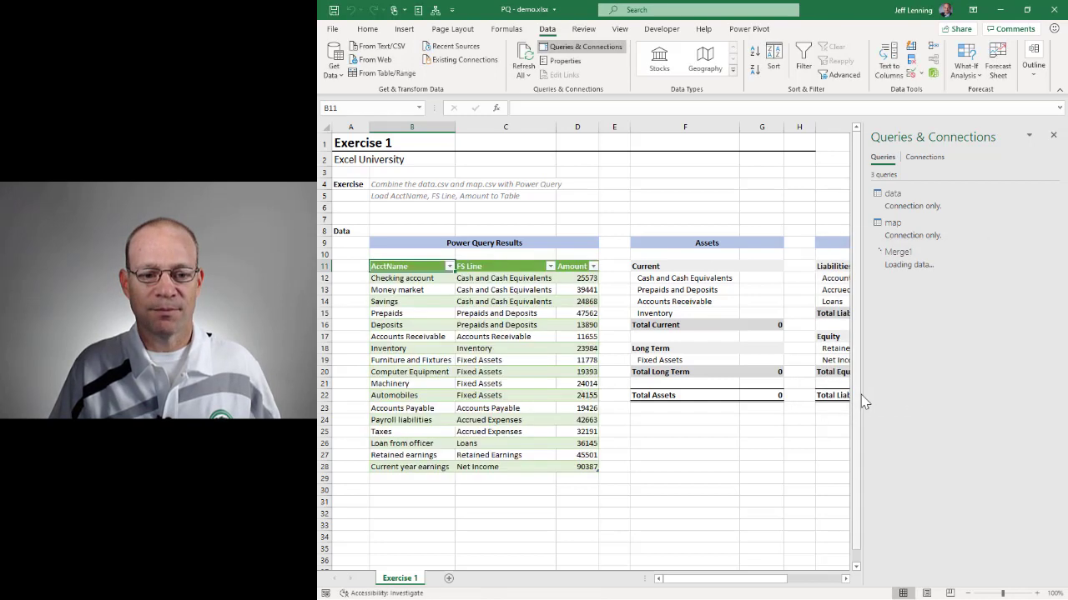
{"action": "left_click", "coordinate": [1053, 135]}
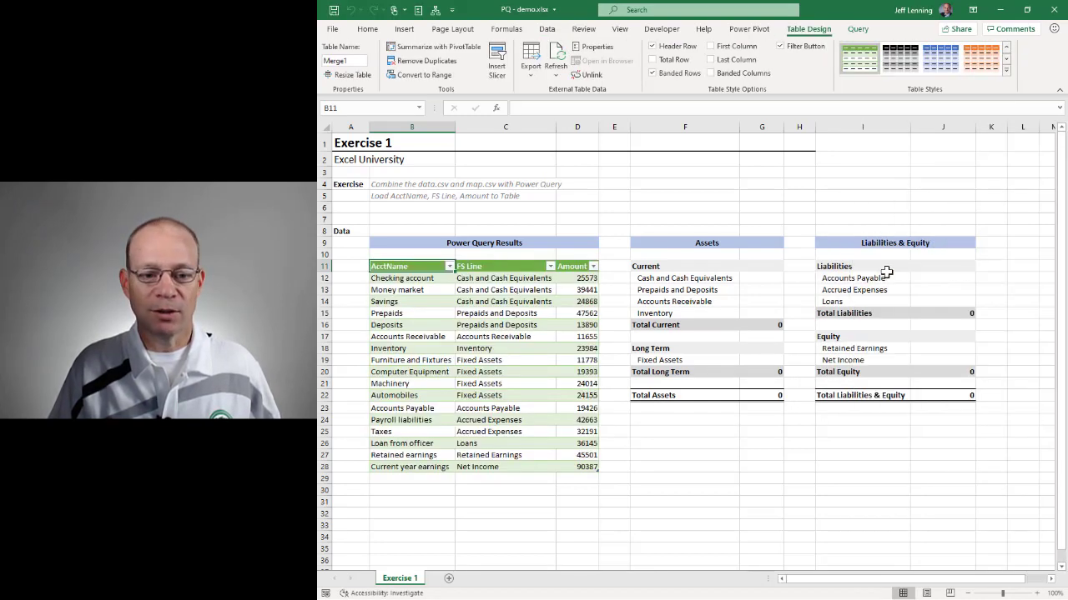
- Enter =SUMIFS(Merge1[Amount],Merge1[FS Line],F12) in G12 for Cash and Cash Equivalents
{"action": "left_click", "coordinate": [762, 278]}
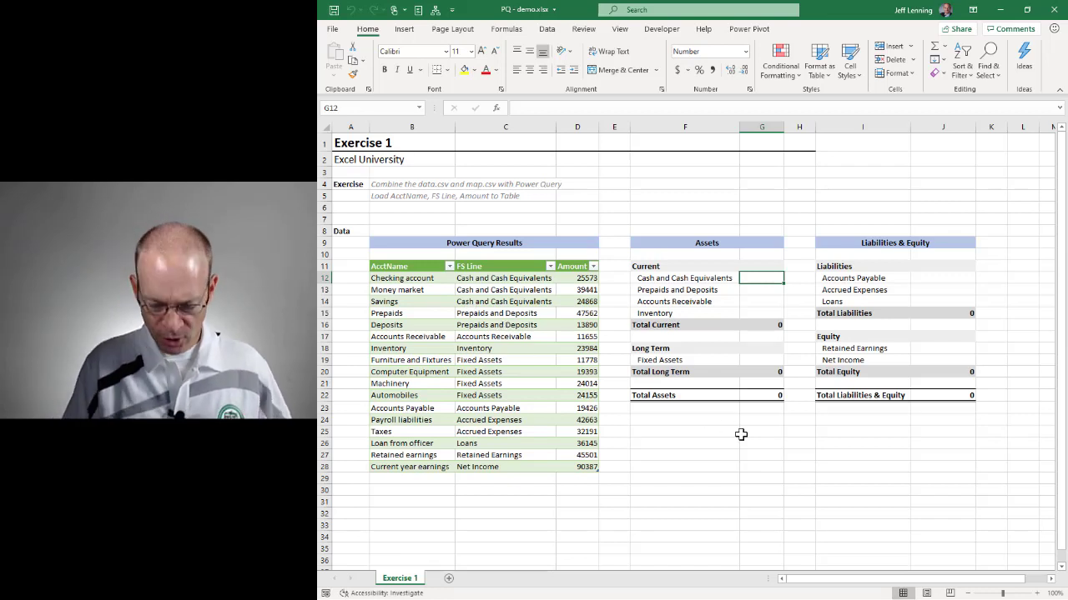
{"action": "type", "text": "=sum"}
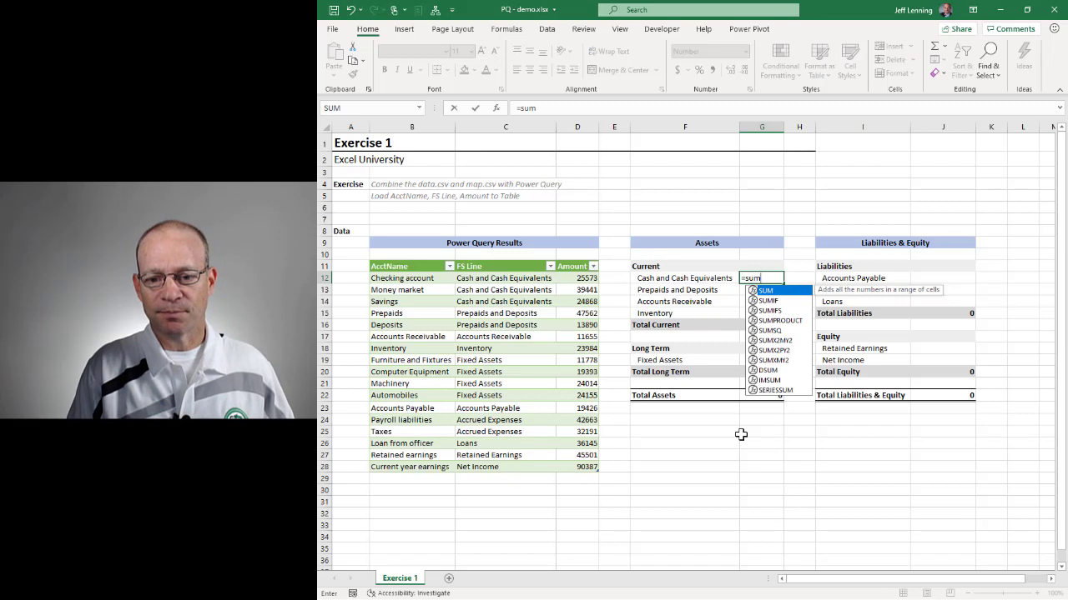
{"action": "type", "text": "ifs"}
{"action": "key", "text": "Tab"}
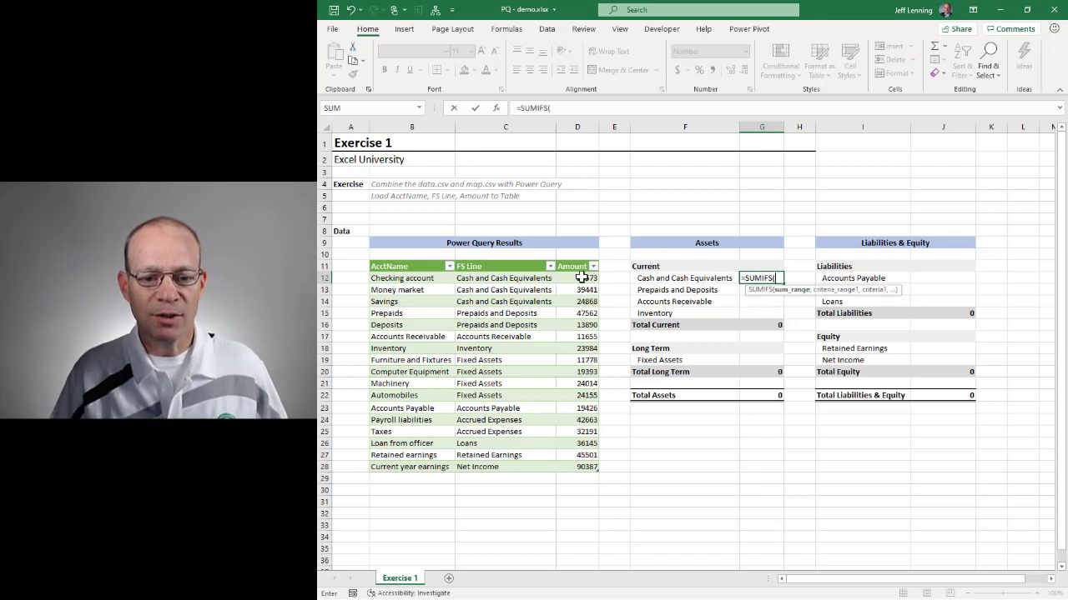
{"action": "left_click_drag", "start_coordinate": [581, 278], "coordinate": [569, 465]}
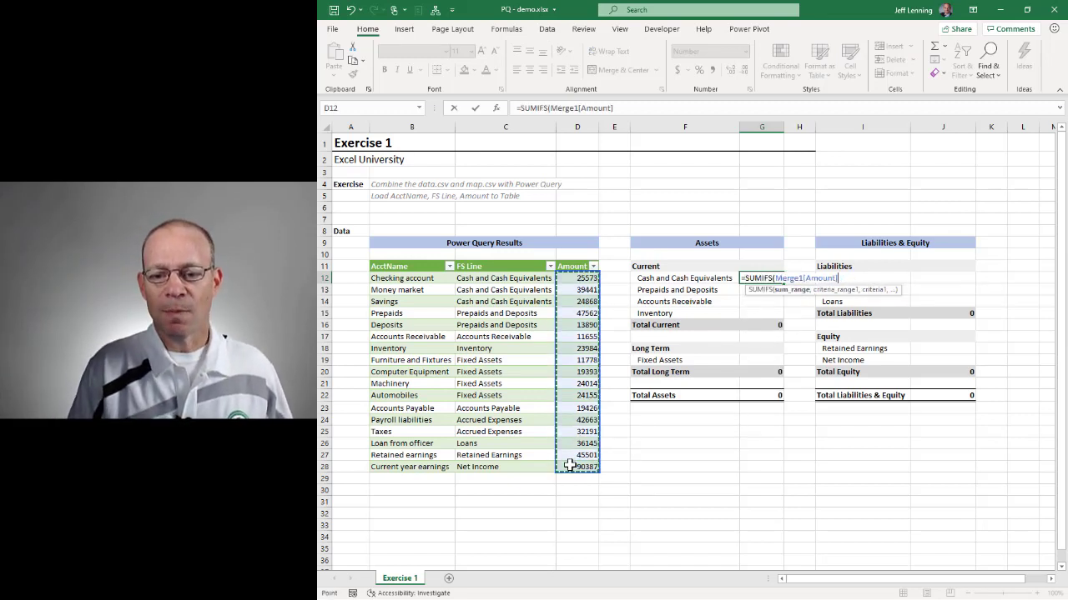
{"action": "type", "text": ","}
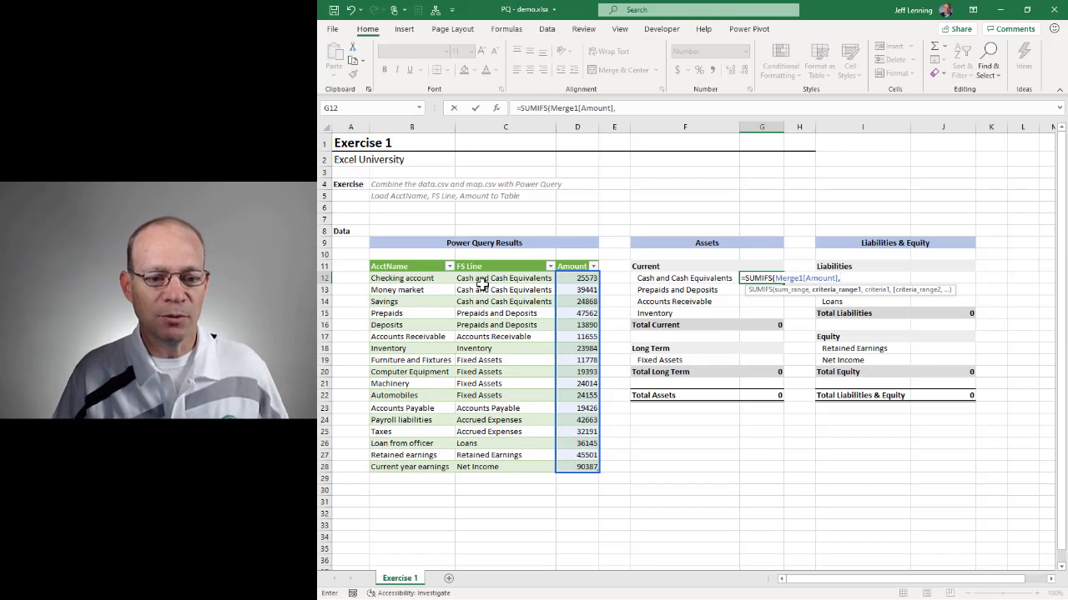
{"action": "left_click_drag", "start_coordinate": [479, 279], "coordinate": [494, 467]}
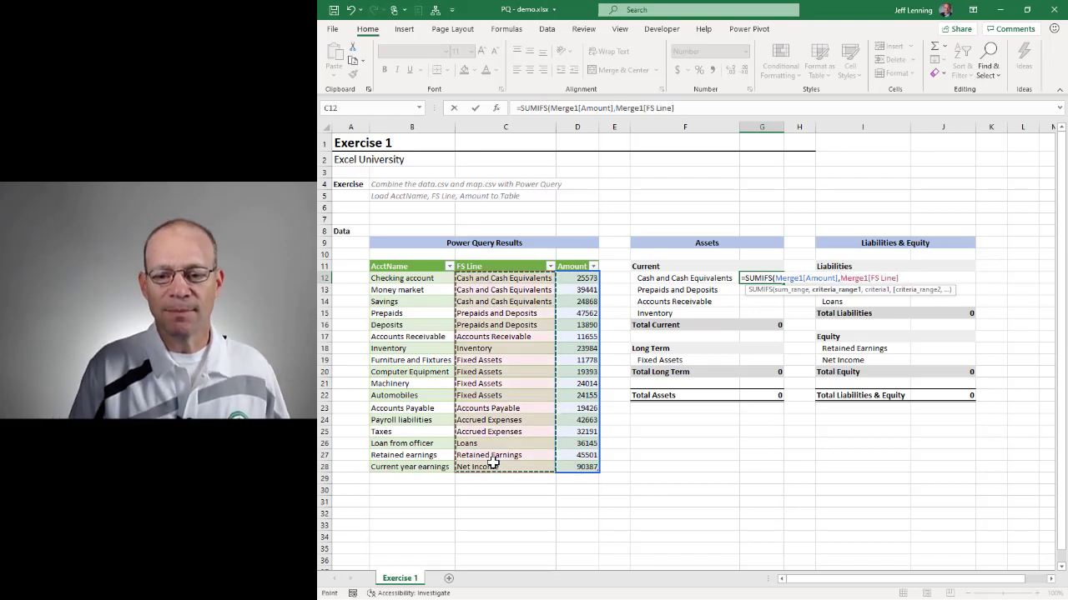
{"action": "type", "text": ","}
{"action": "left_click", "coordinate": [675, 279]}
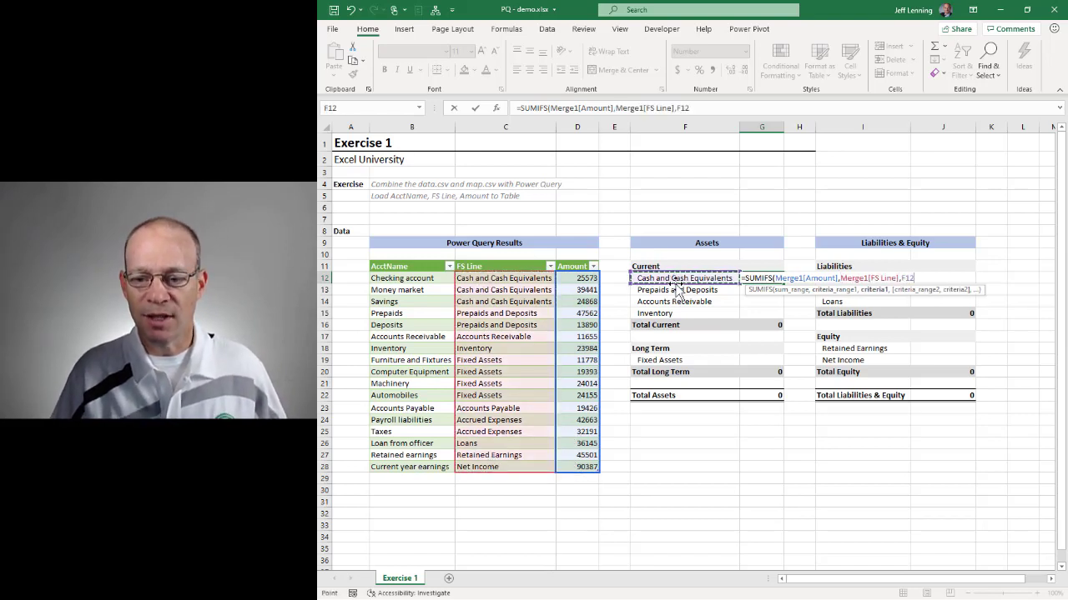
{"action": "type", "text": ")"}
{"action": "key", "text": "ctrl+Return"}
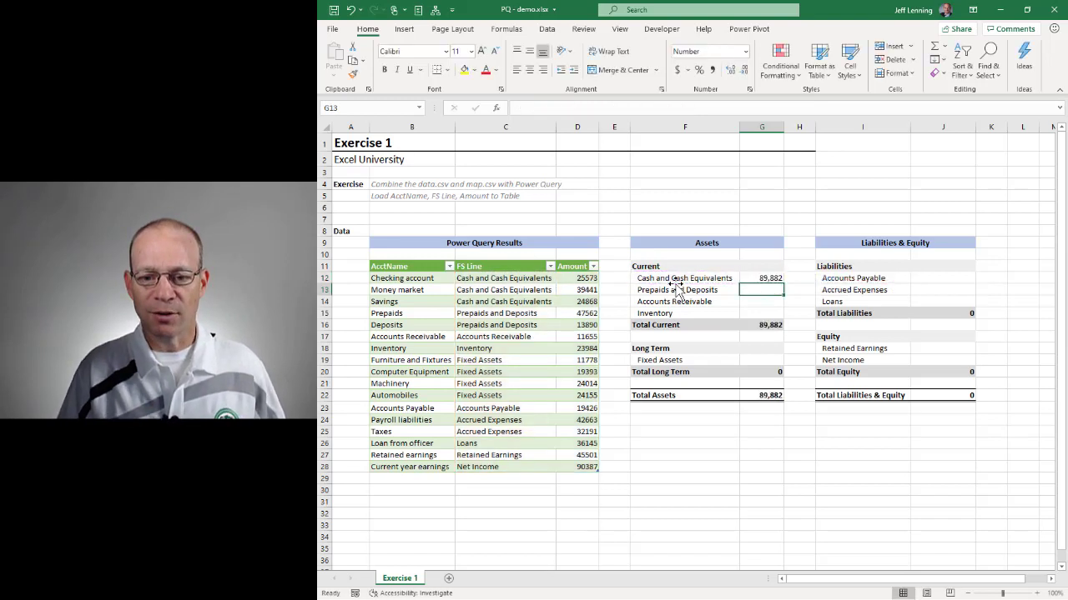
- Copy the SUMIFS formula from G12 to the remaining current asset lines G13:G15 and to Fixed Assets in G19
{"action": "key", "text": "ctrl+c"}
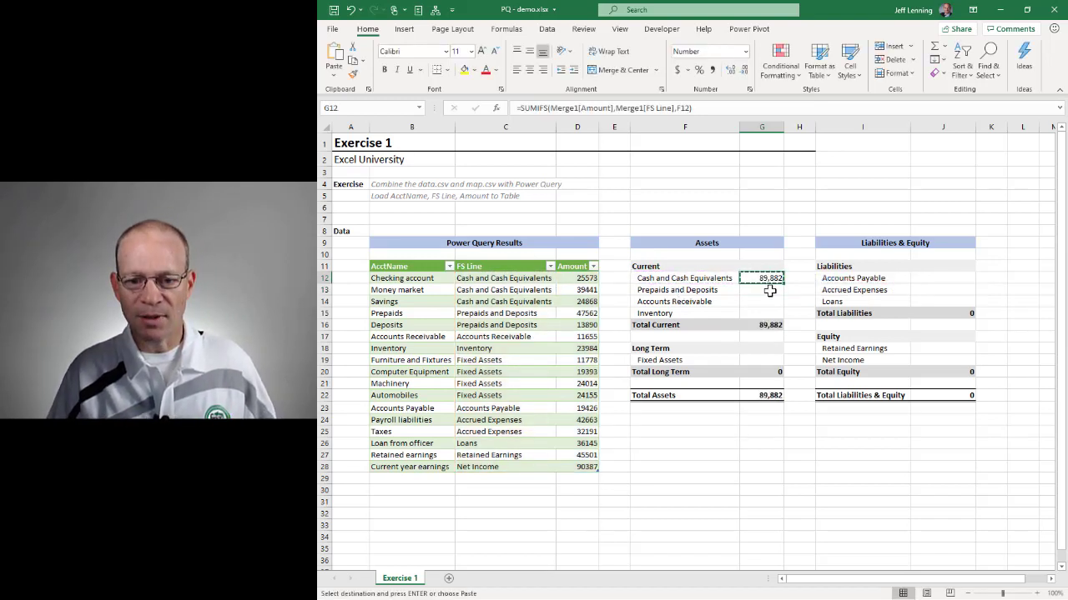
{"action": "left_click_drag", "start_coordinate": [769, 291], "coordinate": [764, 314]}
{"action": "key", "text": "ctrl+v"}
{"action": "left_click", "coordinate": [763, 359]}
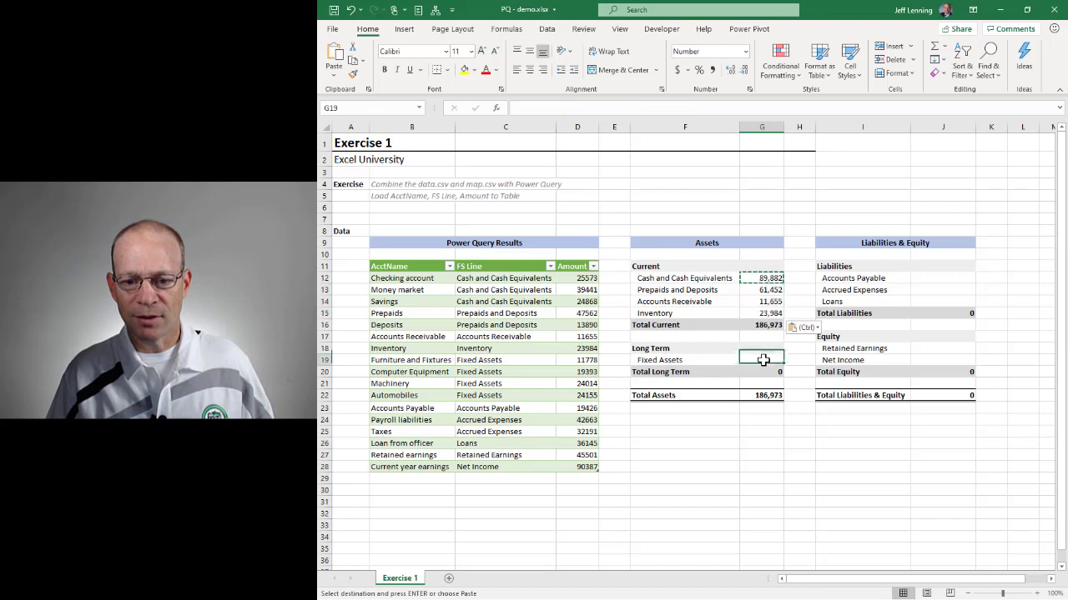
{"action": "key", "text": "ctrl+v"}
- Paste the copied SUMIFS formula into the liability lines J12:J14 and the equity lines J18:J19
{"action": "left_click_drag", "start_coordinate": [924, 281], "coordinate": [926, 304]}
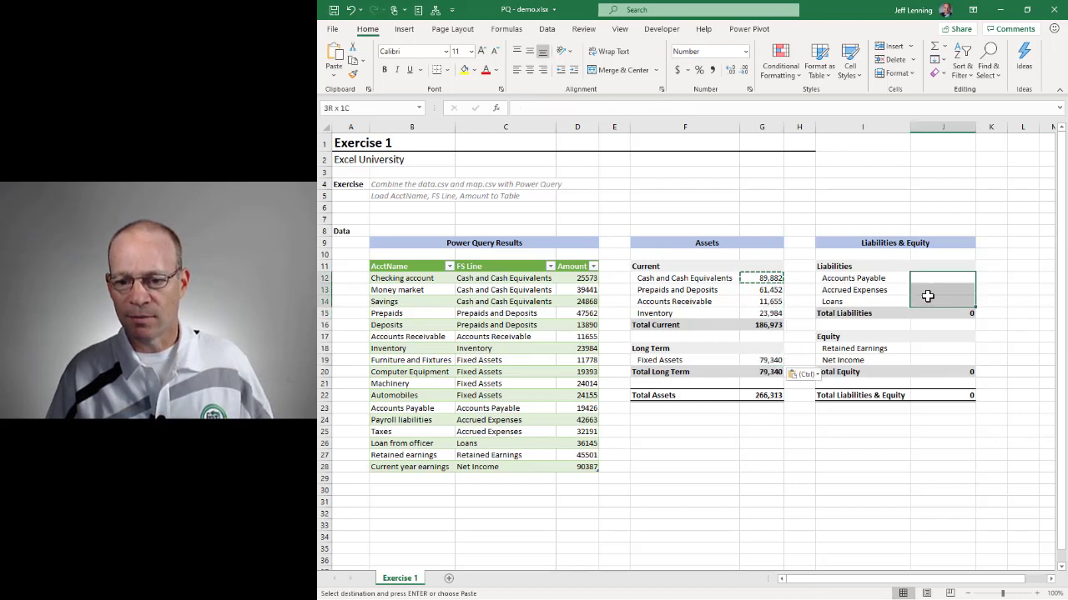
{"action": "key", "text": "ctrl+v"}
{"action": "left_click_drag", "start_coordinate": [941, 349], "coordinate": [939, 357]}
{"action": "key", "text": "ctrl+v"}
{"action": "key", "text": "Escape"}
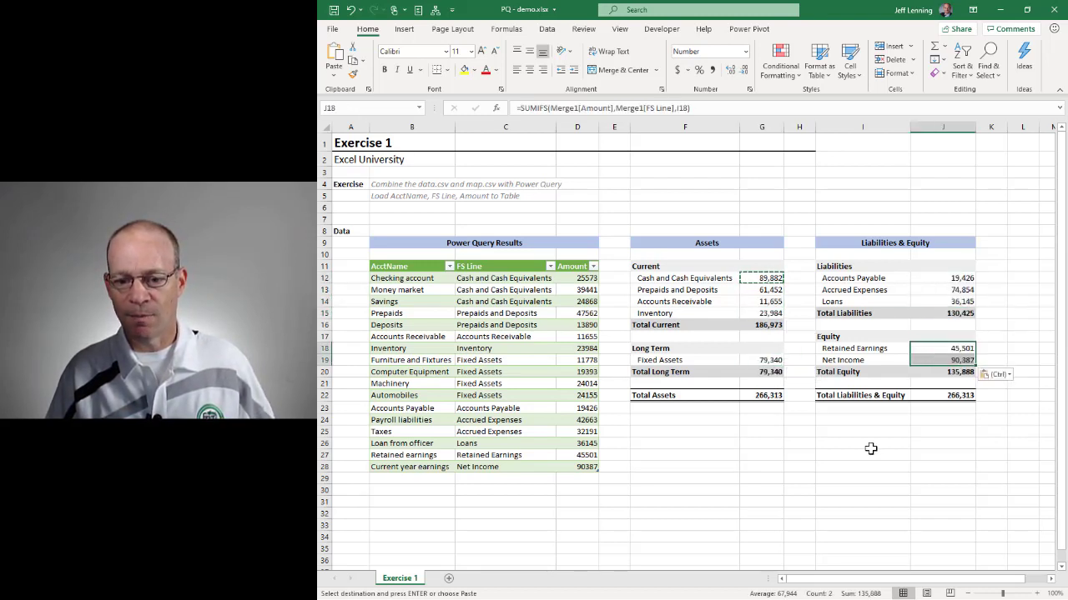
{"action": "left_click", "coordinate": [869, 443]}
{"action": "left_click", "coordinate": [761, 408]}
{"action": "left_click", "coordinate": [971, 406]}
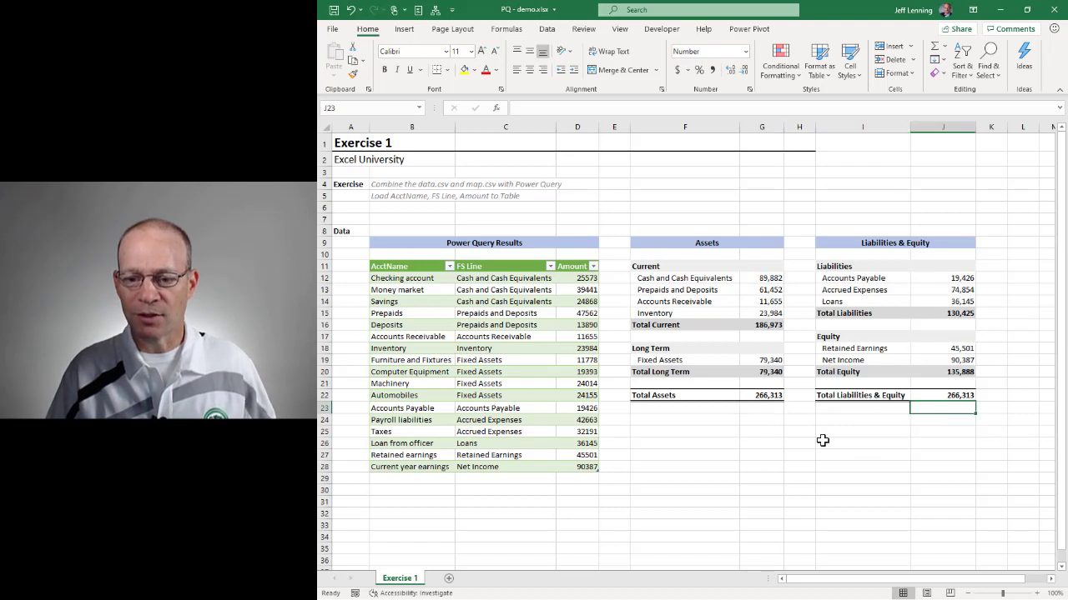
{"action": "left_click", "coordinate": [726, 433]}
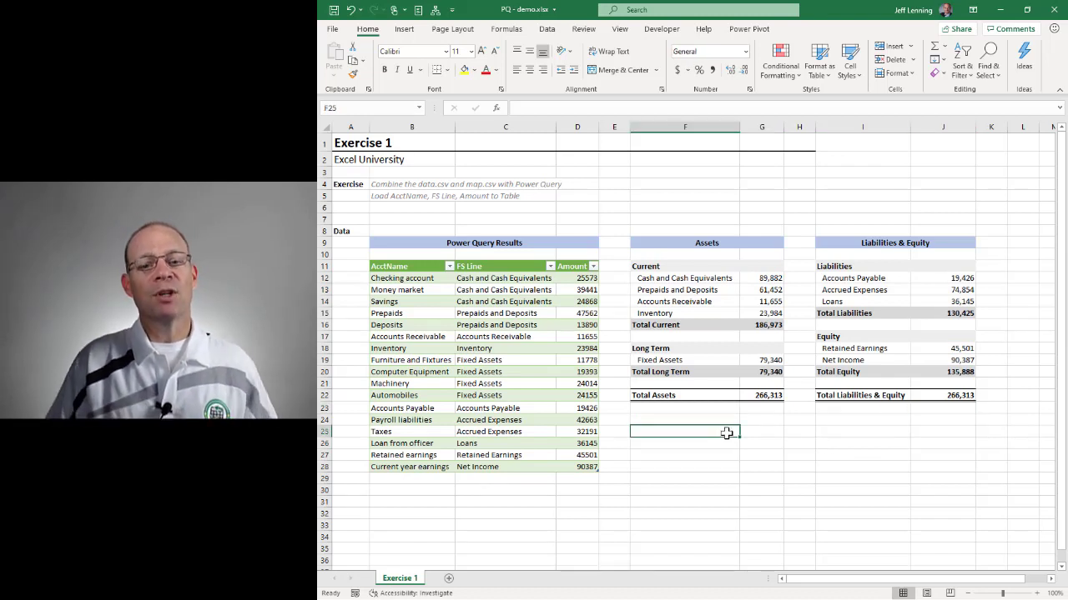